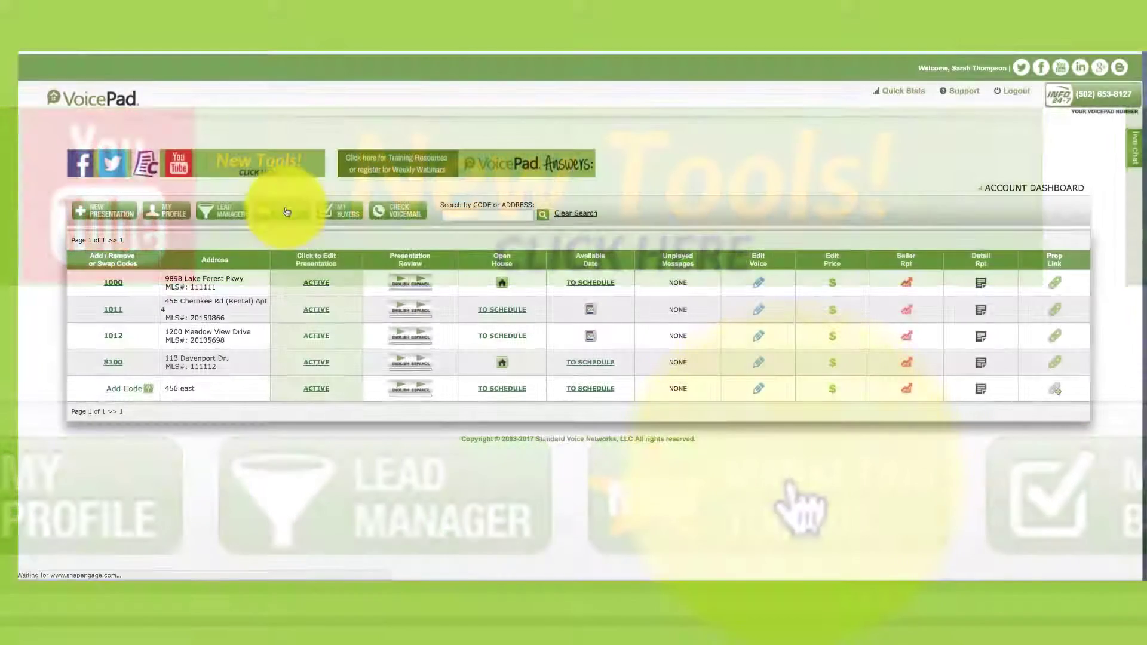
From the Marketing Toolkit, start a new property flyer for the top listing.
{"action": "left_click", "coordinate": [286, 212]}
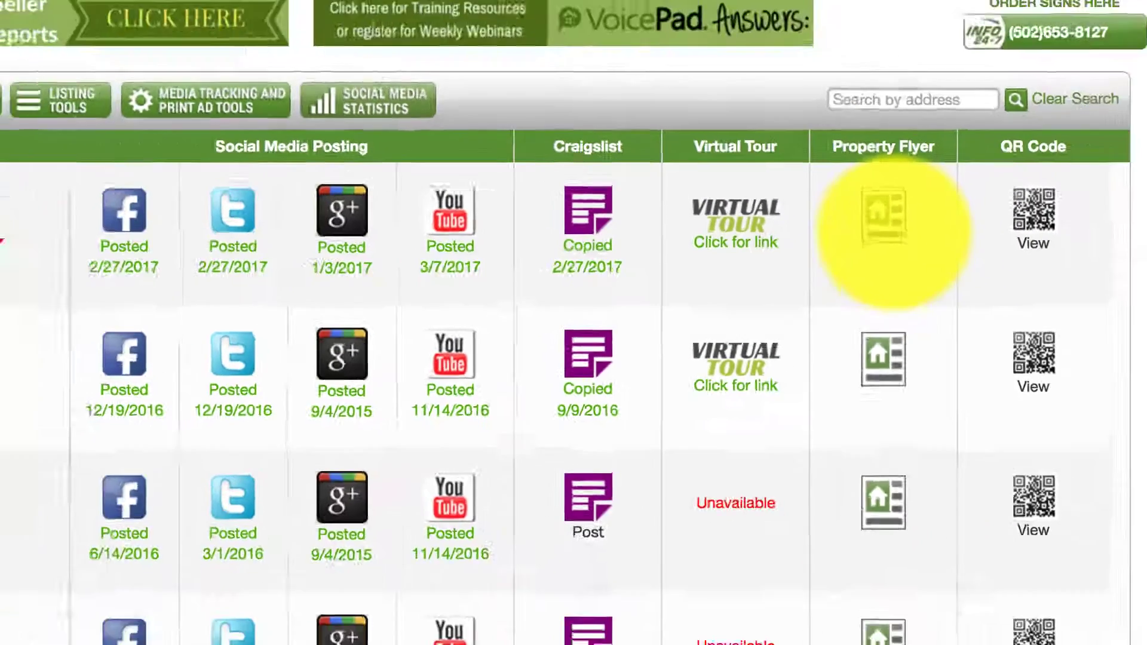
{"action": "left_click", "coordinate": [885, 215]}
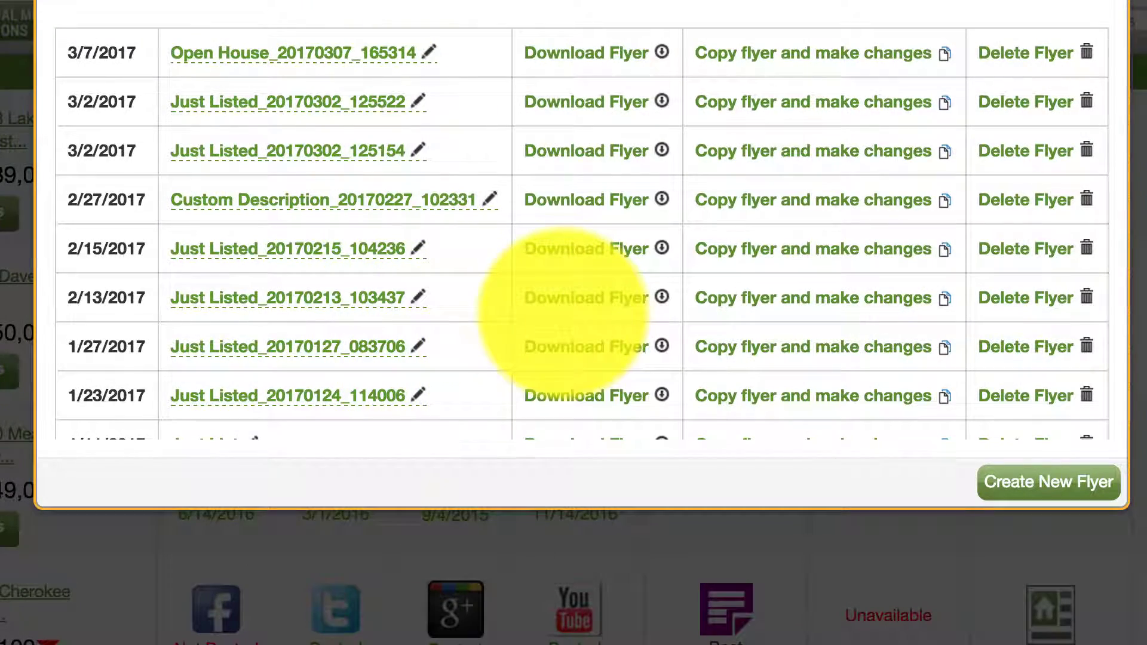
{"action": "left_click", "coordinate": [1049, 482]}
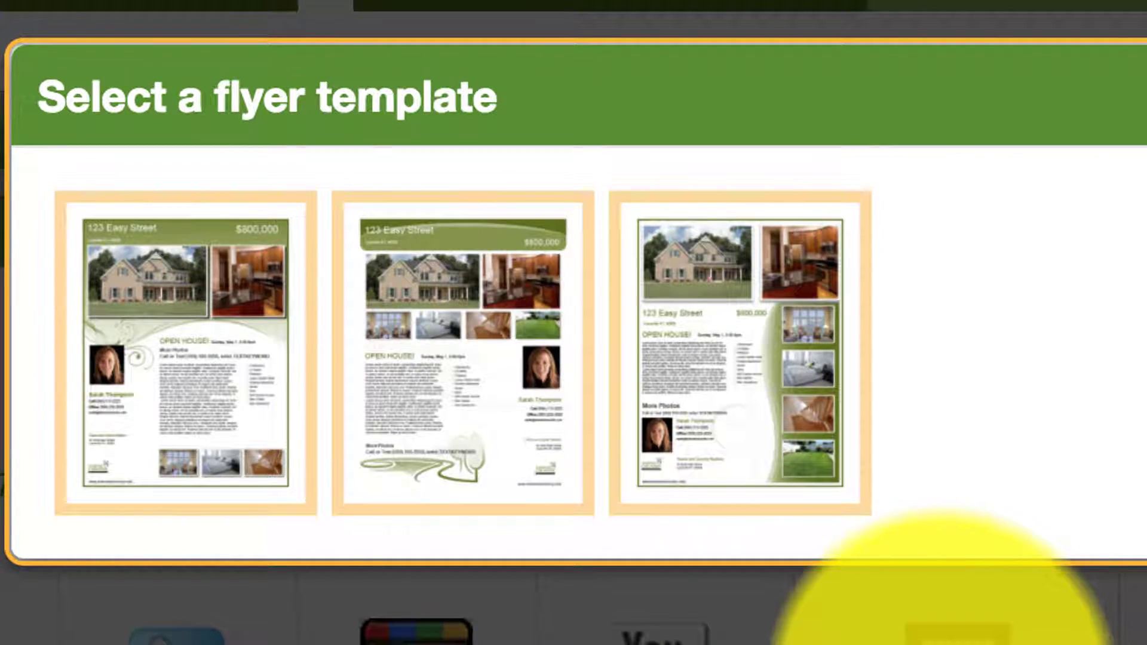
Compare the third, first and middle flyer templates and settle on the middle layout.
{"action": "left_click", "coordinate": [819, 436]}
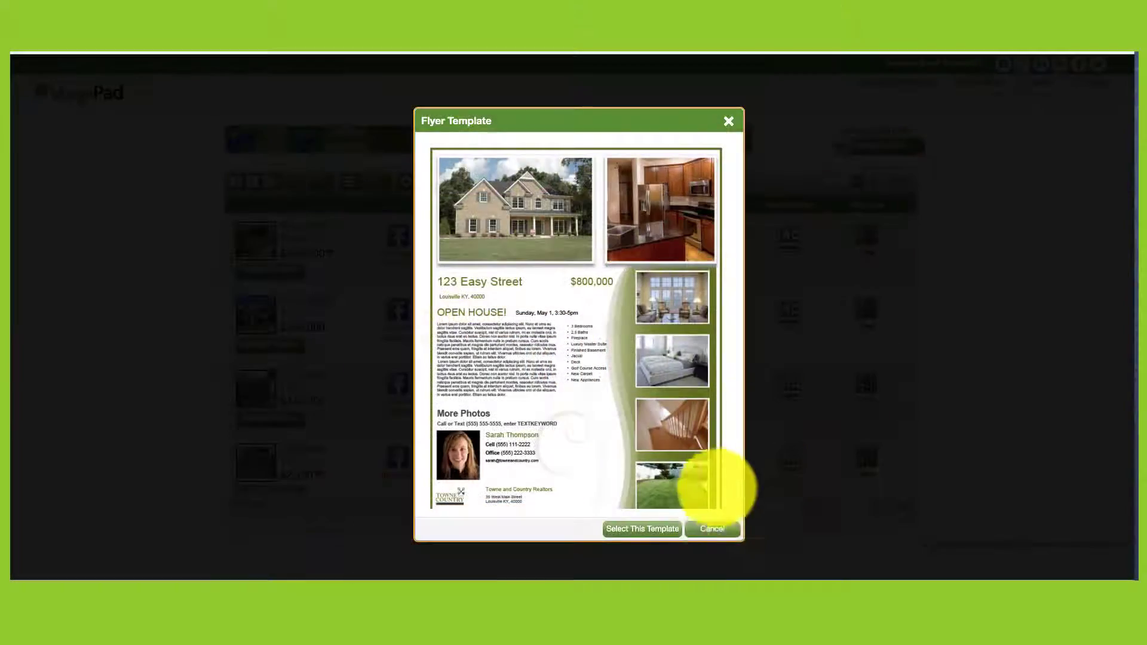
{"action": "left_click", "coordinate": [712, 529]}
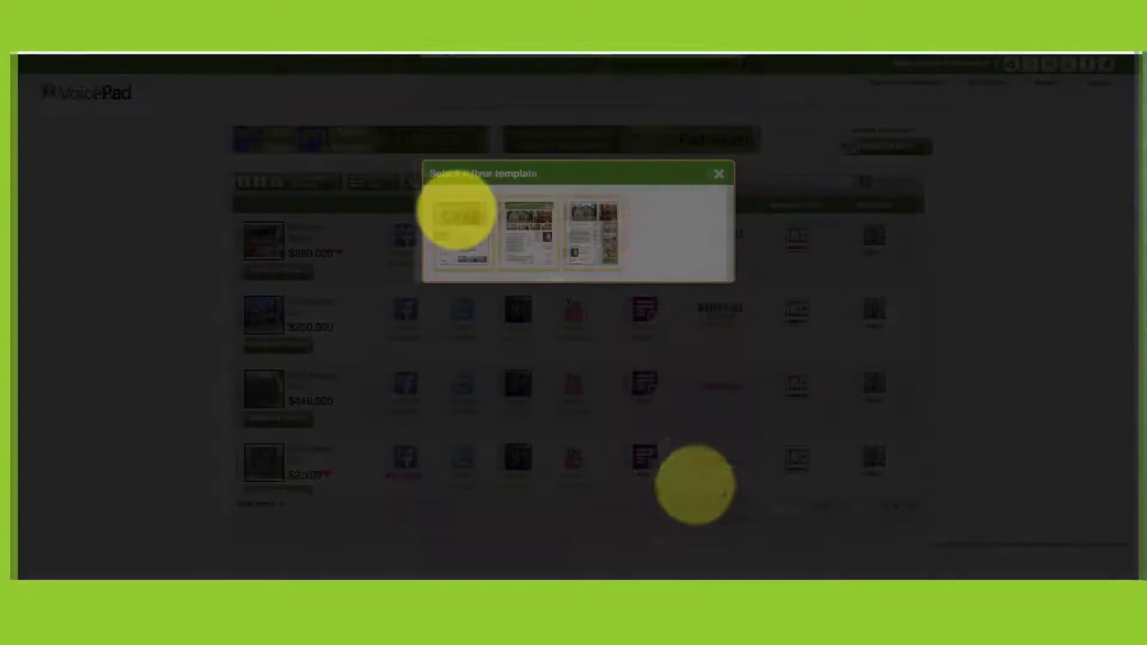
{"action": "left_click", "coordinate": [456, 206]}
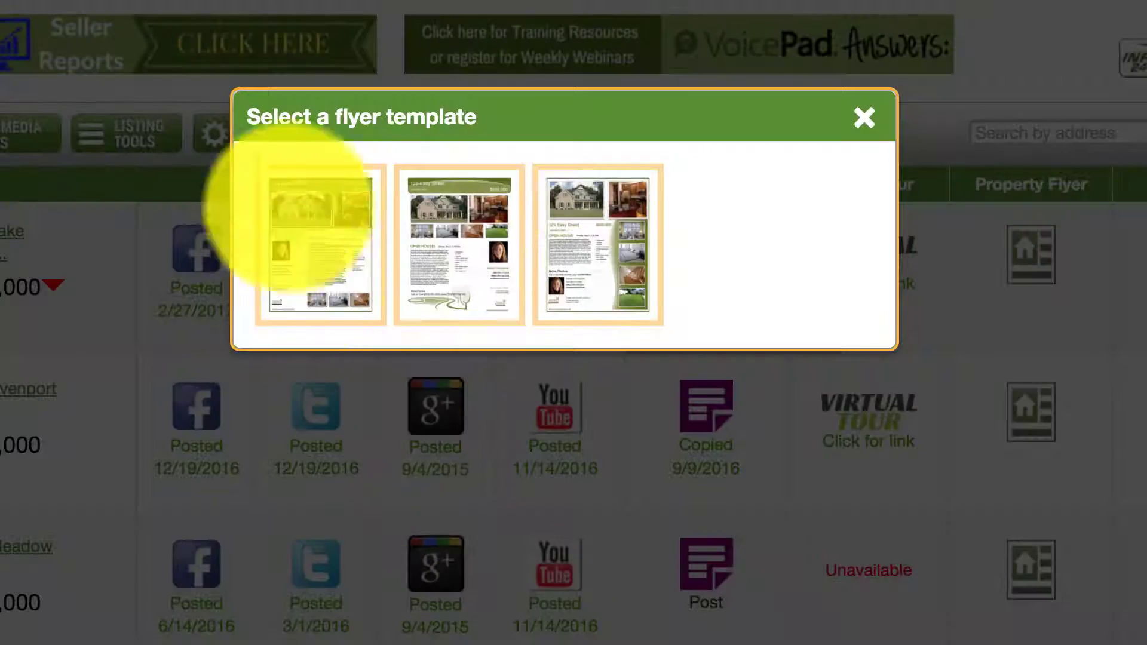
{"action": "left_click", "coordinate": [461, 200]}
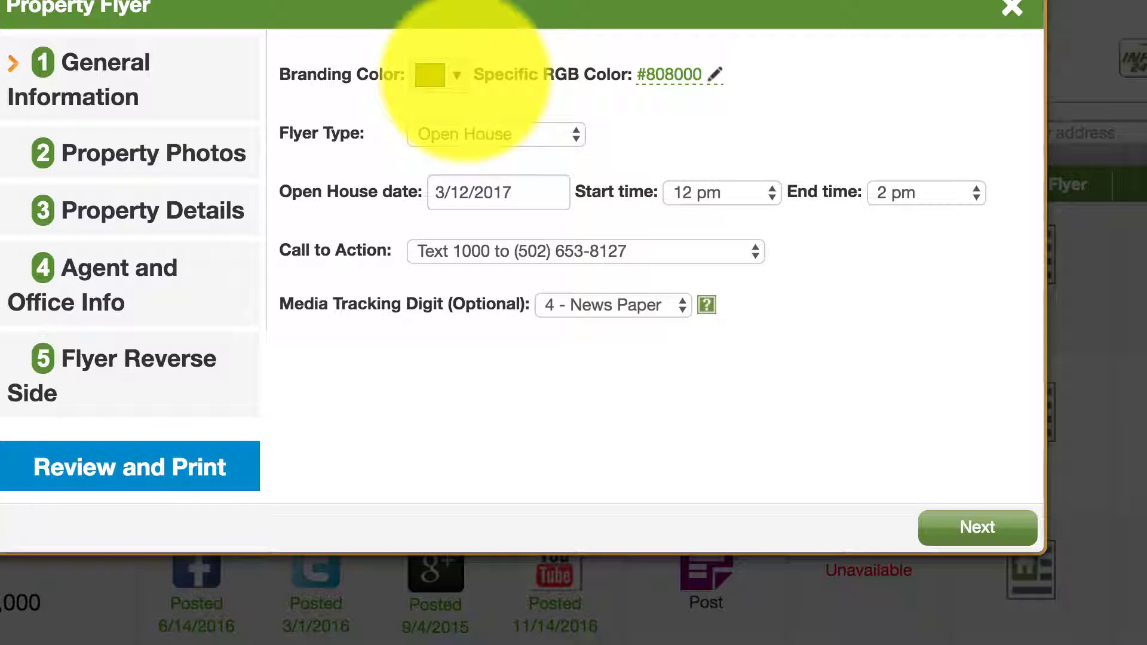
Keep the #808000 branding colour and Open House as the flyer type.
{"action": "left_click", "coordinate": [456, 75]}
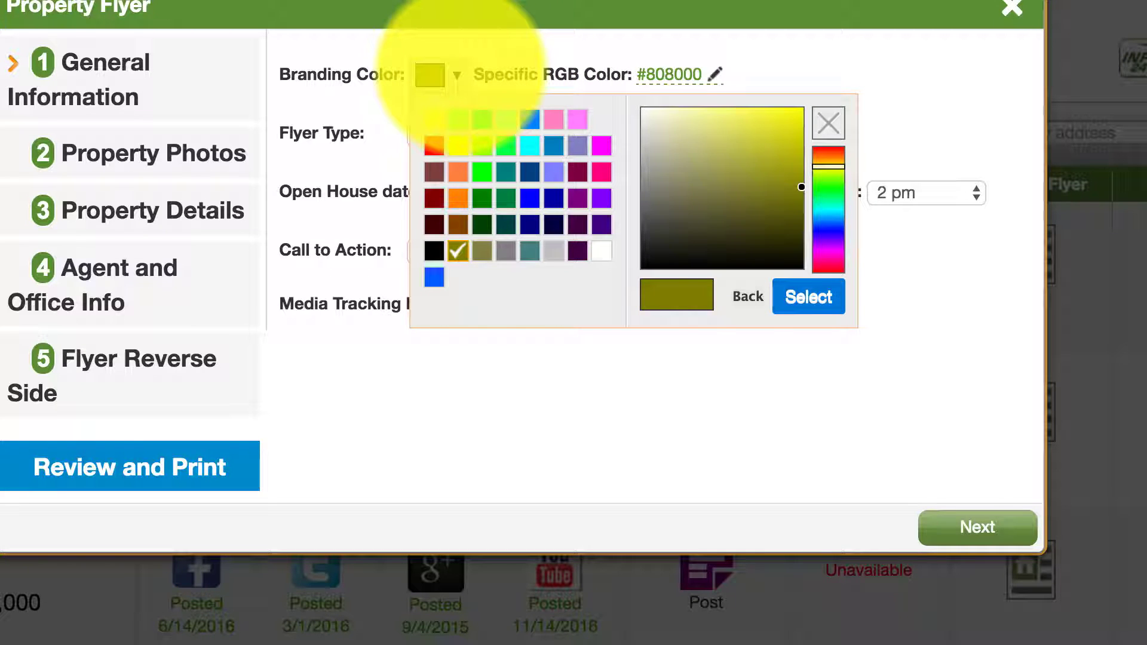
{"action": "left_click", "coordinate": [456, 76]}
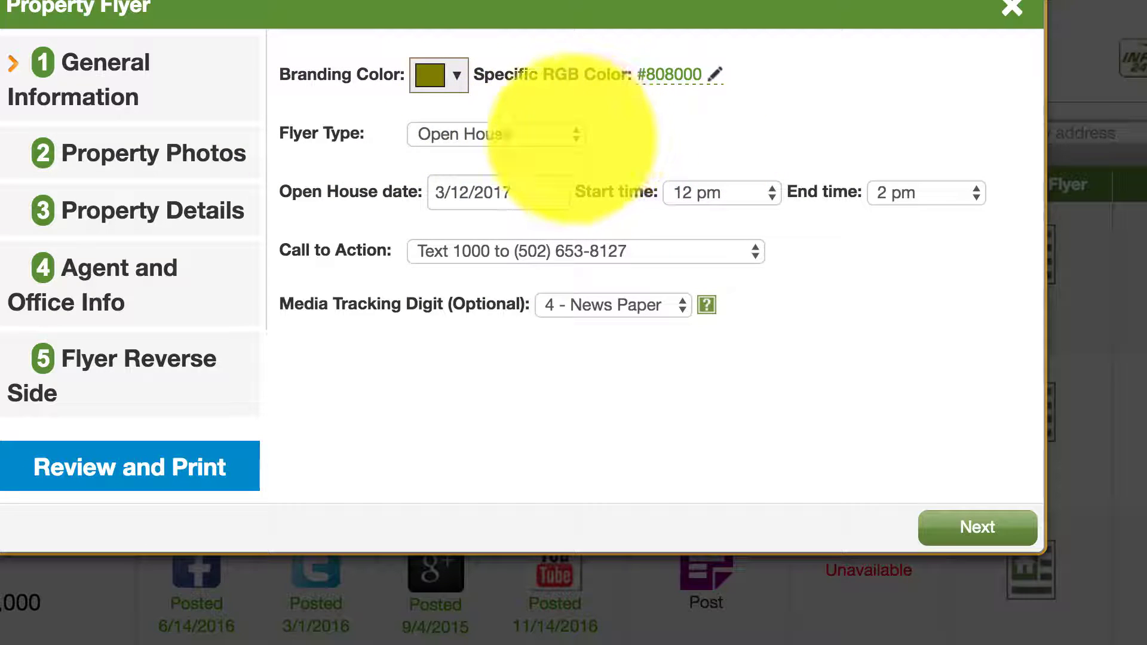
{"action": "left_click", "coordinate": [526, 132]}
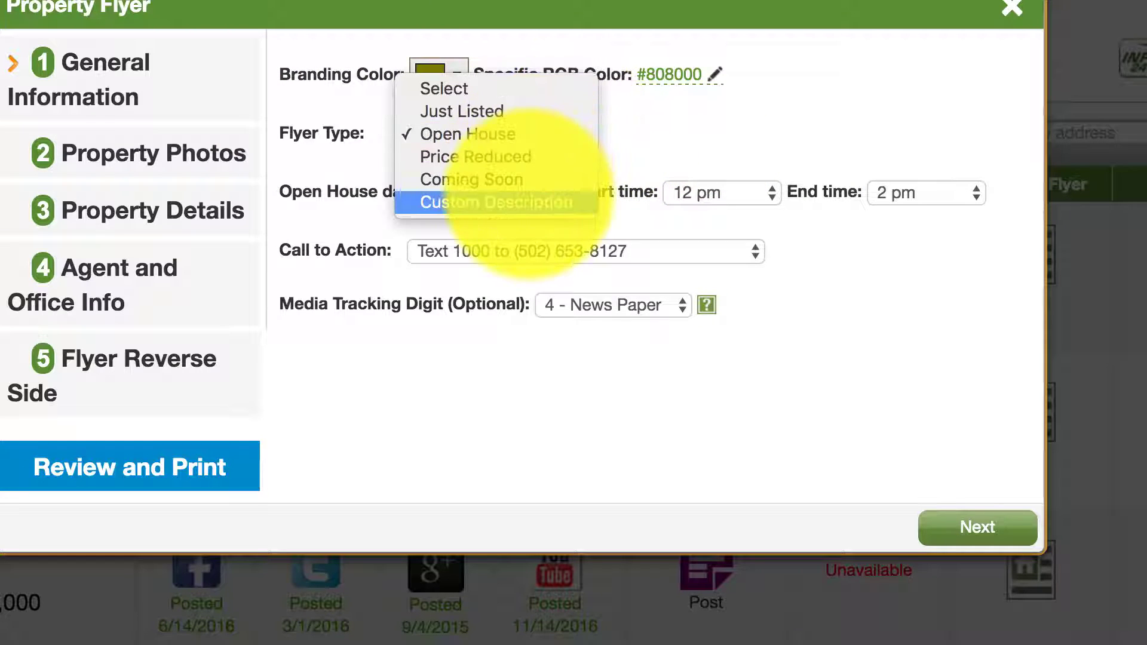
{"action": "left_click", "coordinate": [642, 149]}
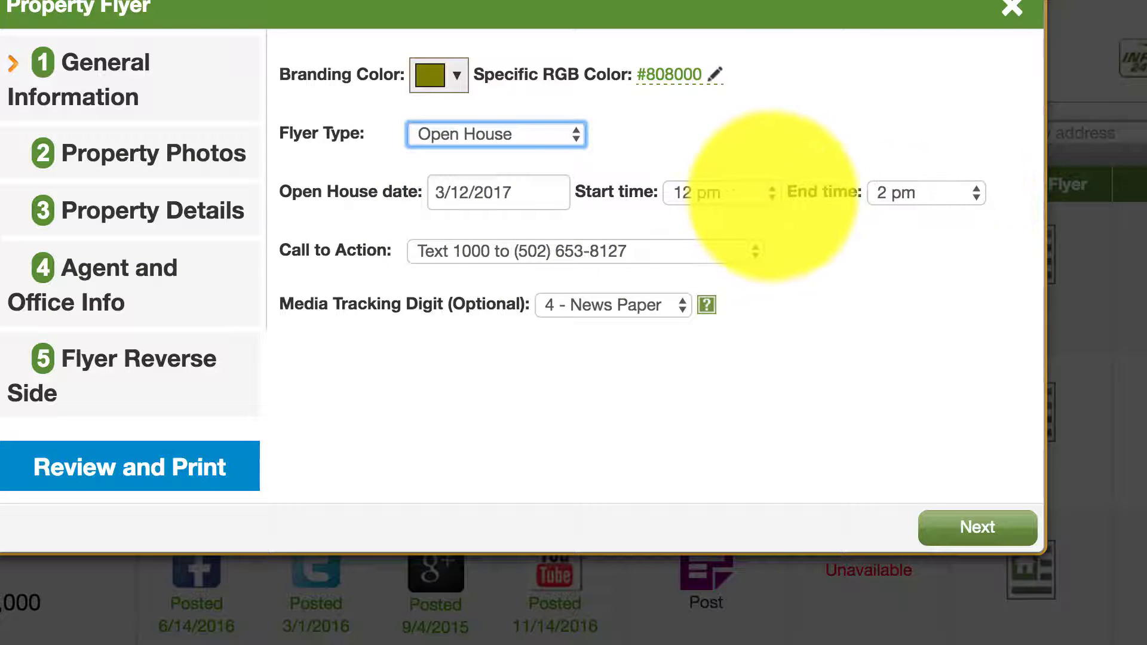
Set the open house to run 2 pm to 4 pm and continue to Property Photos.
{"action": "left_click", "coordinate": [771, 193]}
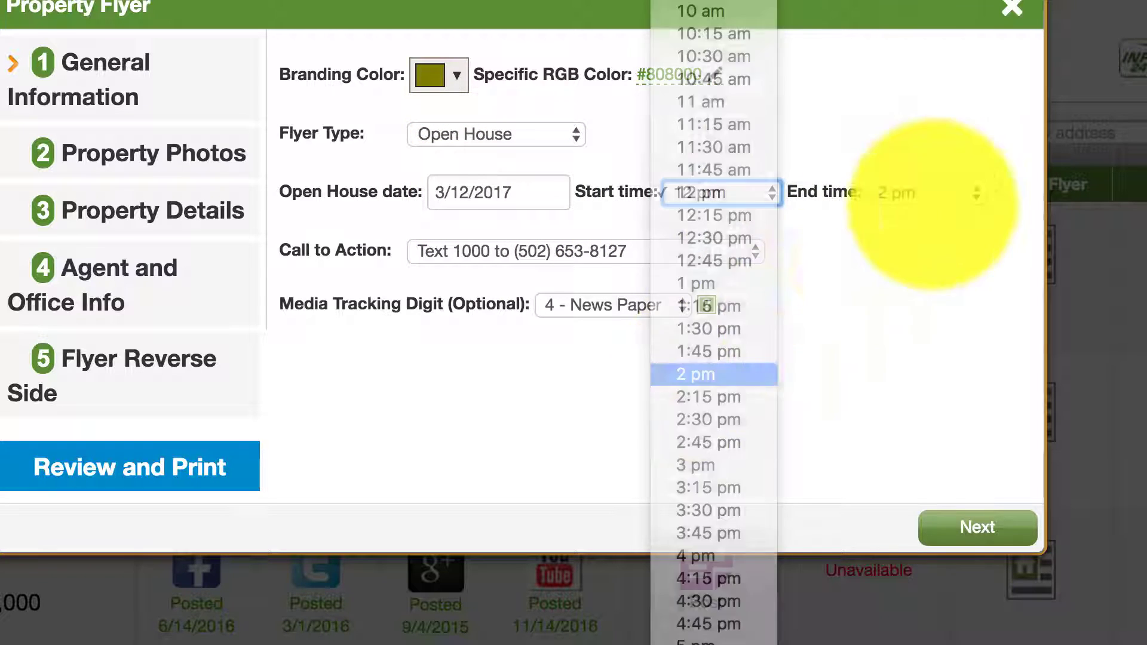
{"action": "key", "text": "Return"}
{"action": "left_click", "coordinate": [974, 192]}
{"action": "left_click", "coordinate": [908, 382]}
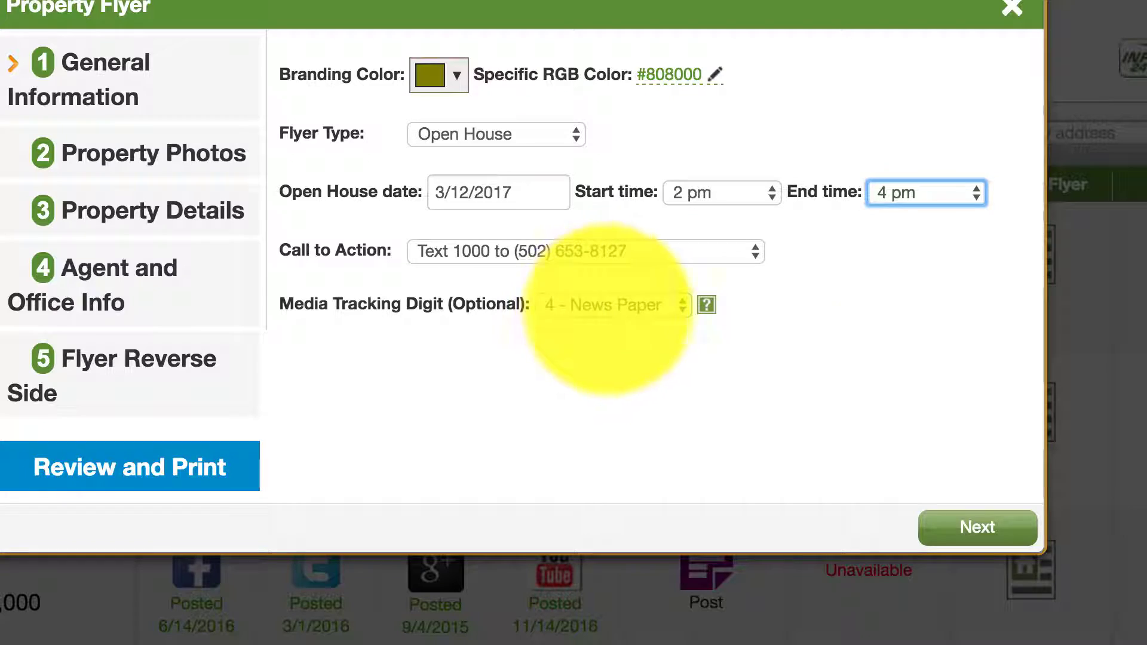
{"action": "left_click", "coordinate": [977, 526]}
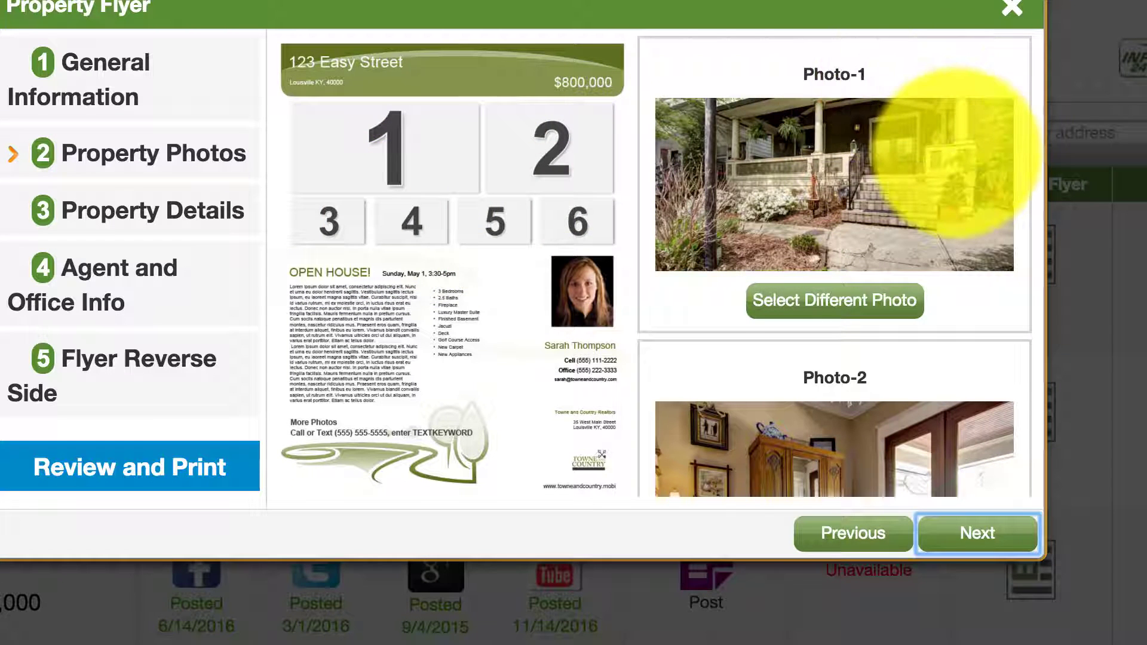
Pick the home office study picture from the listing's photos and return to the flyer wizard.
{"action": "scroll", "coordinate": [956, 152], "scroll_direction": "down", "scroll_amount": 5}
{"action": "scroll", "coordinate": [955, 152], "scroll_direction": "down", "scroll_amount": 8}
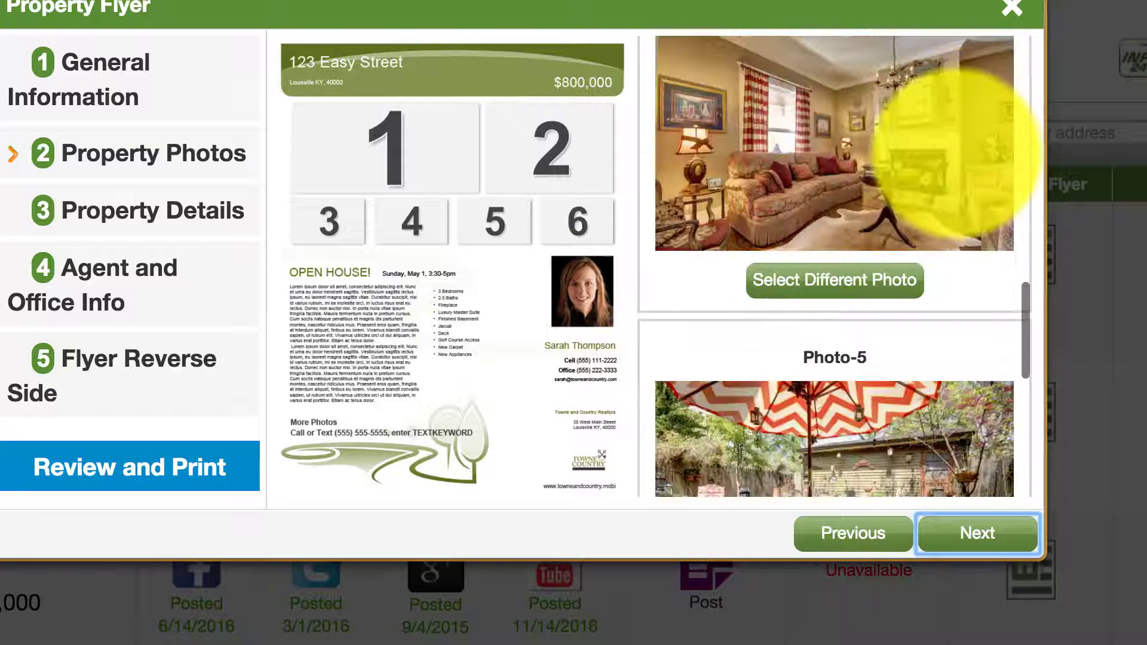
{"action": "scroll", "coordinate": [956, 152], "scroll_direction": "up", "scroll_amount": 13}
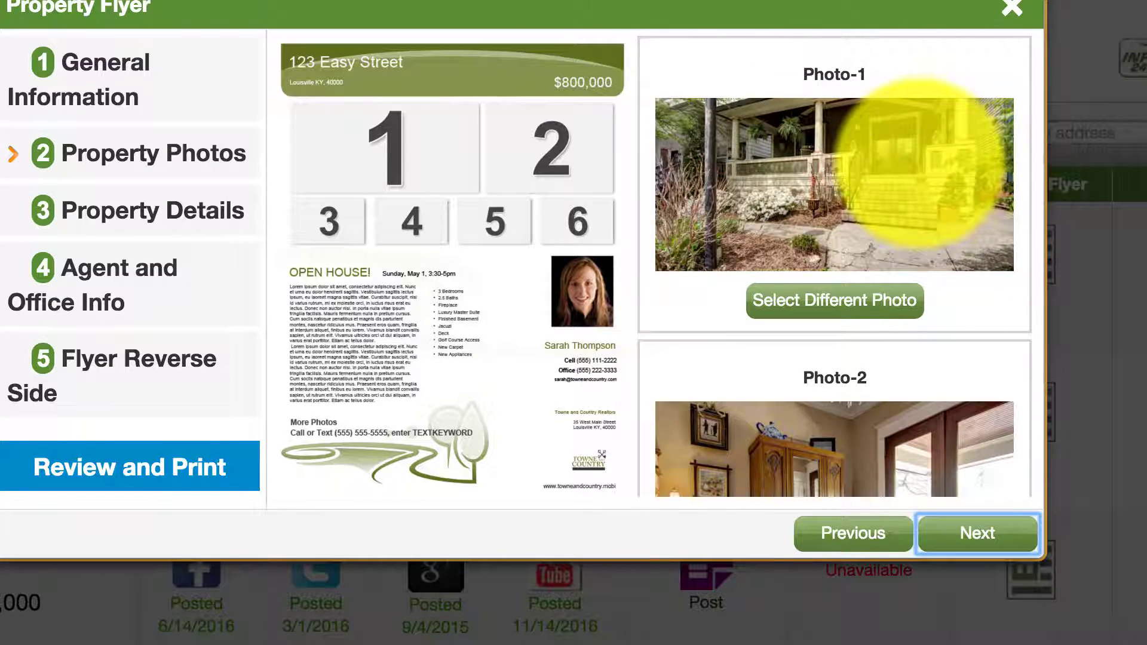
{"action": "scroll", "coordinate": [920, 161], "scroll_direction": "down", "scroll_amount": 5}
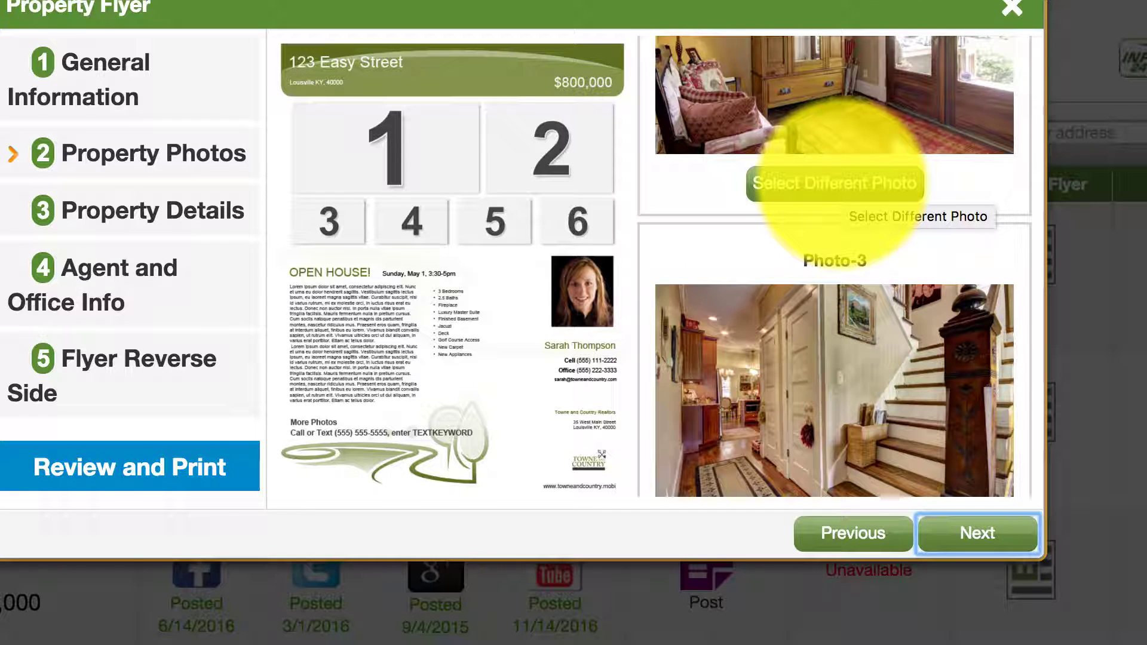
{"action": "left_click", "coordinate": [836, 182]}
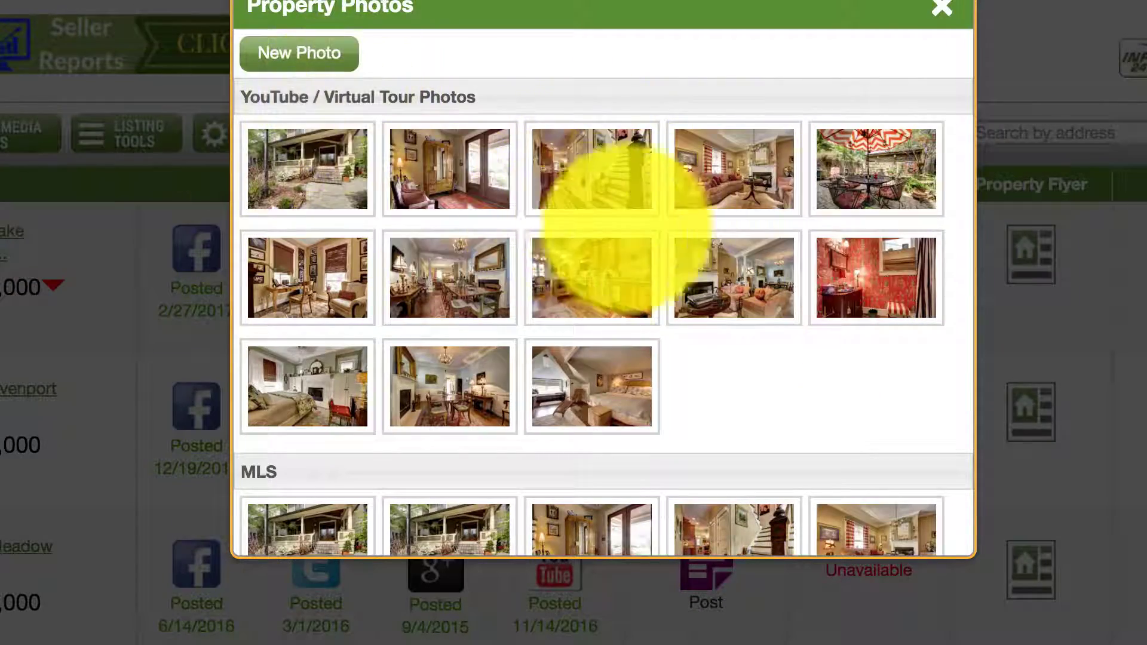
{"action": "scroll", "coordinate": [738, 299], "scroll_direction": "down", "scroll_amount": 5}
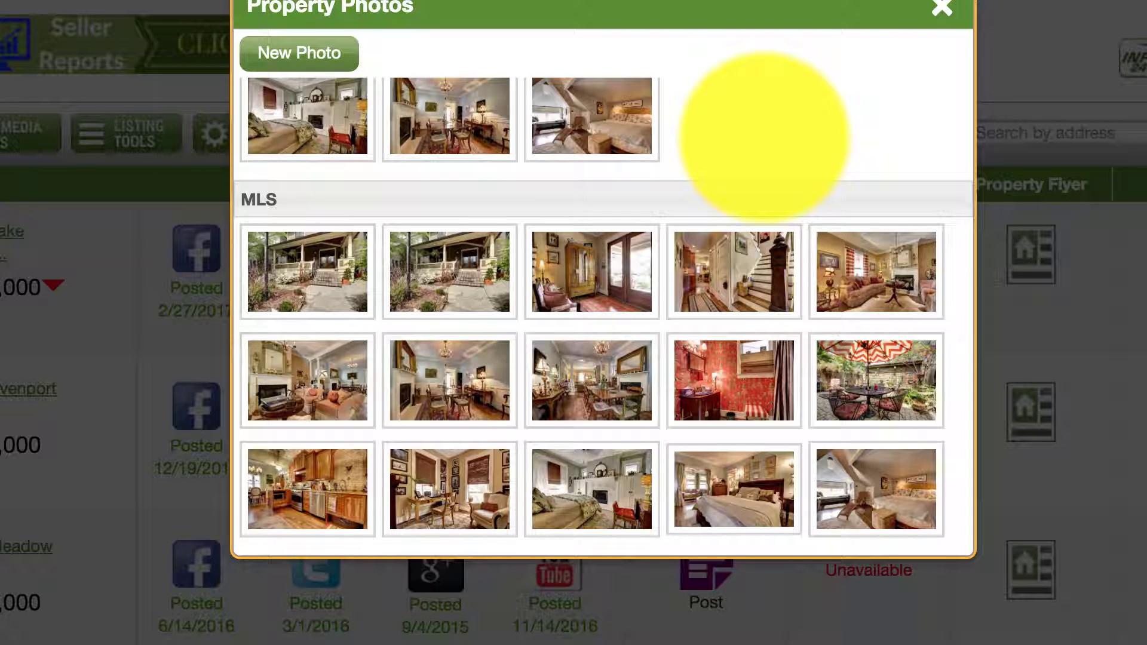
{"action": "scroll", "coordinate": [764, 136], "scroll_direction": "up", "scroll_amount": 5}
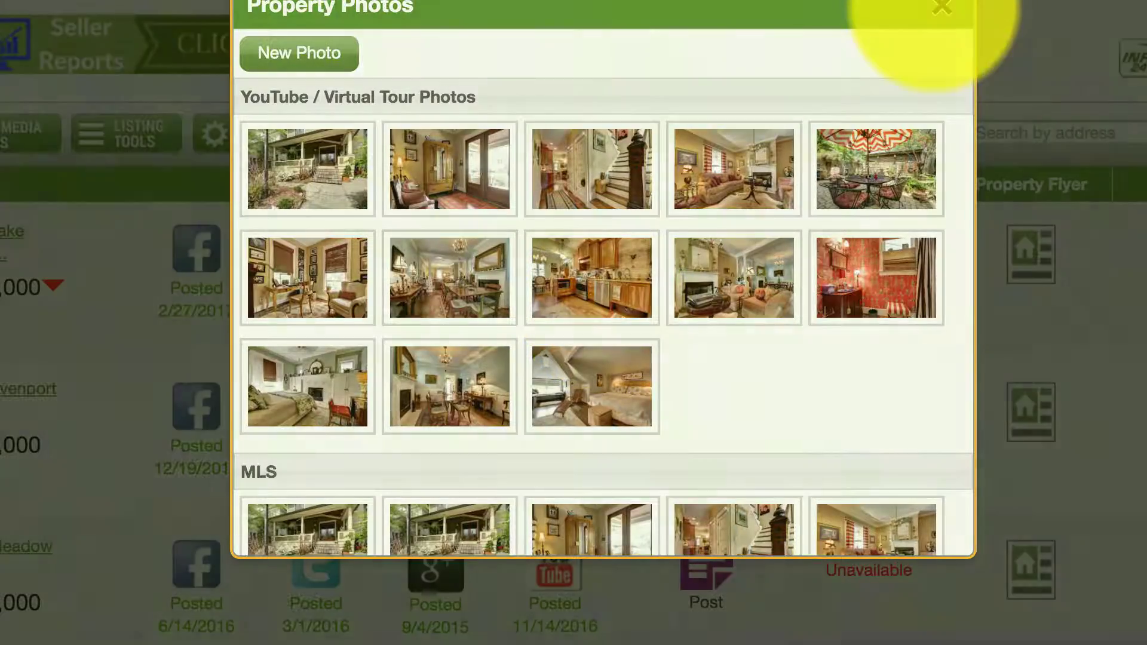
{"action": "left_click", "coordinate": [941, 7]}
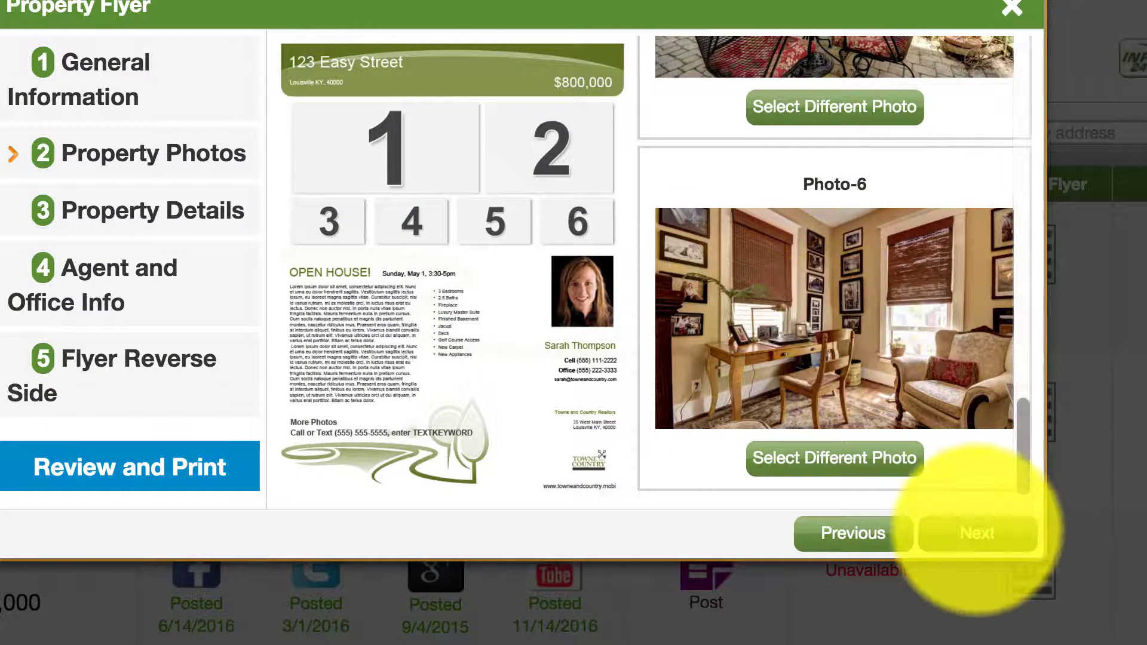
Advance to Property Details, leaving the $389000 price shown and the address unchanged.
{"action": "left_click", "coordinate": [977, 533]}
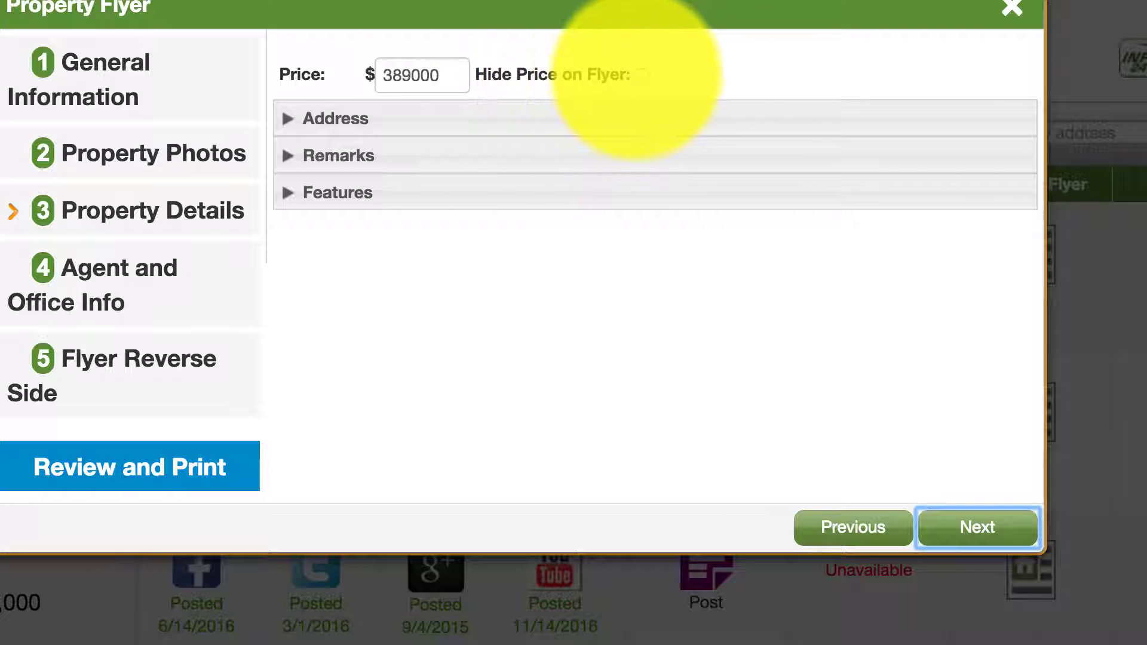
{"action": "left_click", "coordinate": [642, 74]}
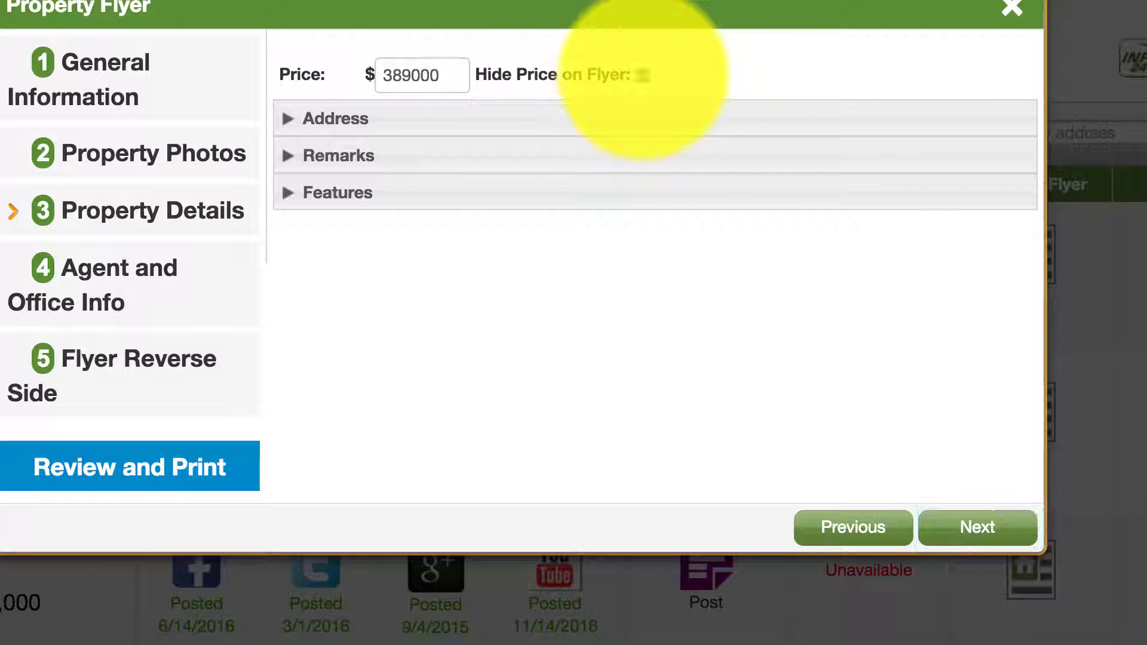
{"action": "left_click", "coordinate": [642, 75]}
{"action": "left_click", "coordinate": [371, 119]}
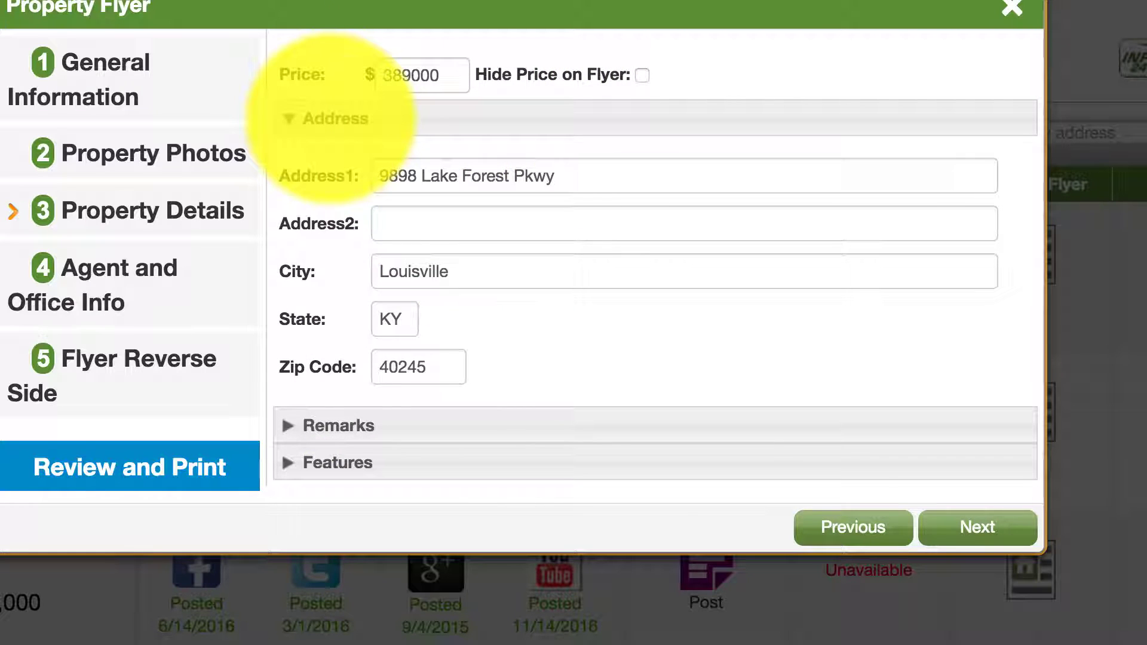
{"action": "left_click", "coordinate": [331, 119]}
Begin the property remarks with 'TYhis great home built by....'.
{"action": "left_click", "coordinate": [347, 154]}
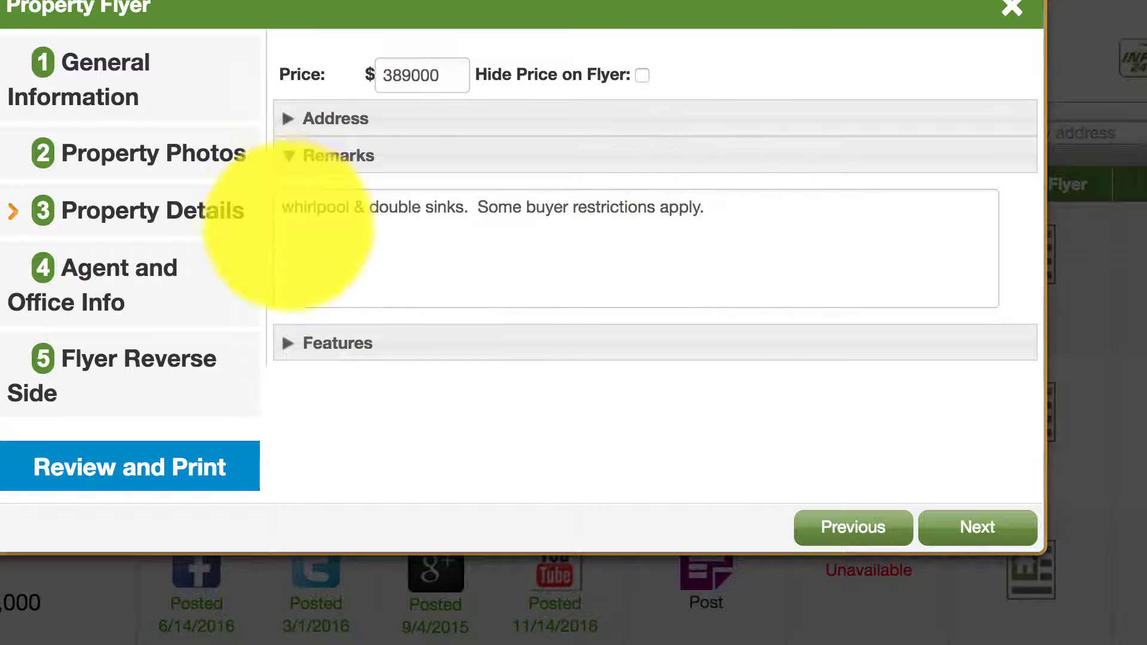
{"action": "left_click", "coordinate": [287, 210]}
{"action": "type", "text": "TYhis great home built by...."}
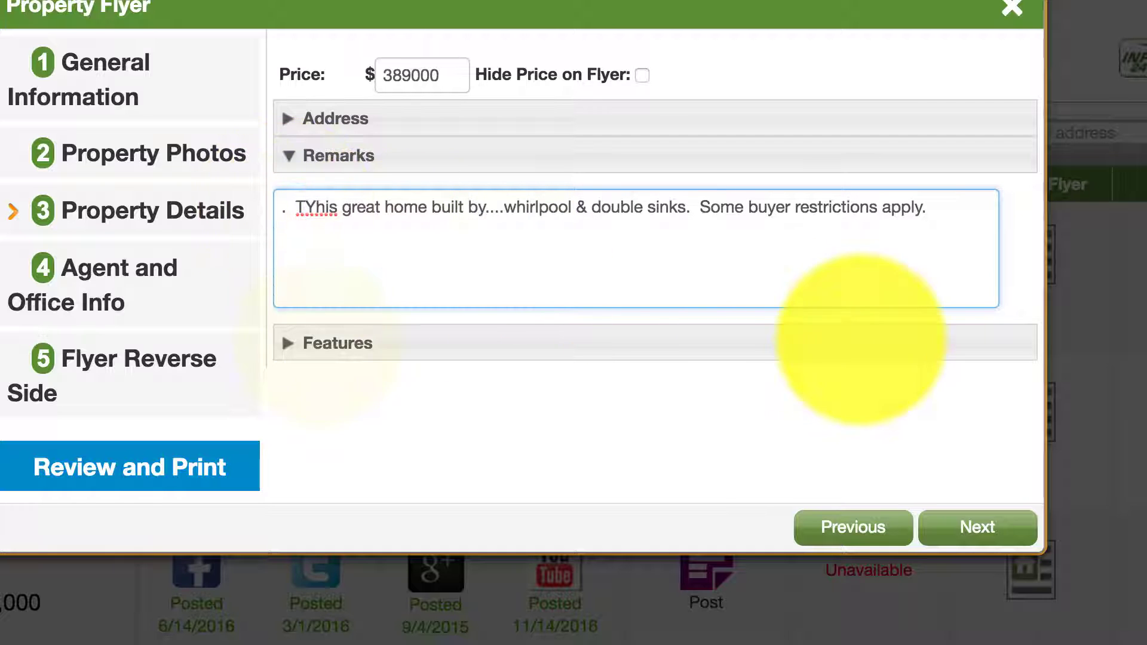
Expand Features and review the prefilled list through Feature 10, Wrap-around deck.
{"action": "left_click", "coordinate": [322, 343]}
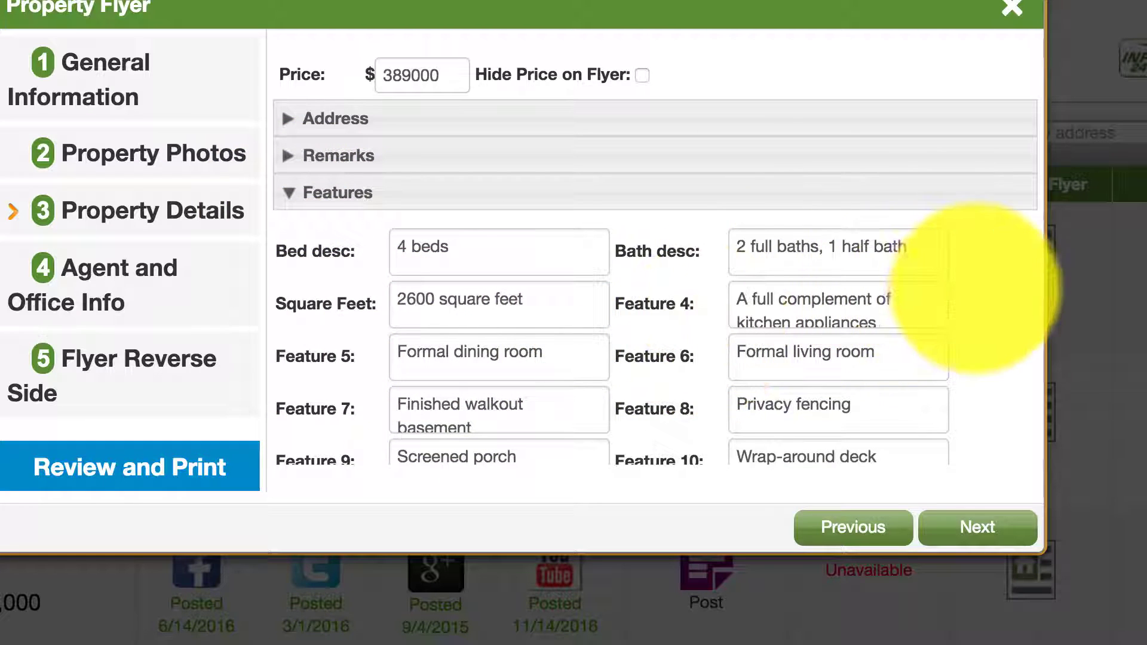
{"action": "scroll", "coordinate": [956, 284], "scroll_direction": "down", "scroll_amount": 3}
{"action": "scroll", "coordinate": [971, 285], "scroll_direction": "down", "scroll_amount": 2}
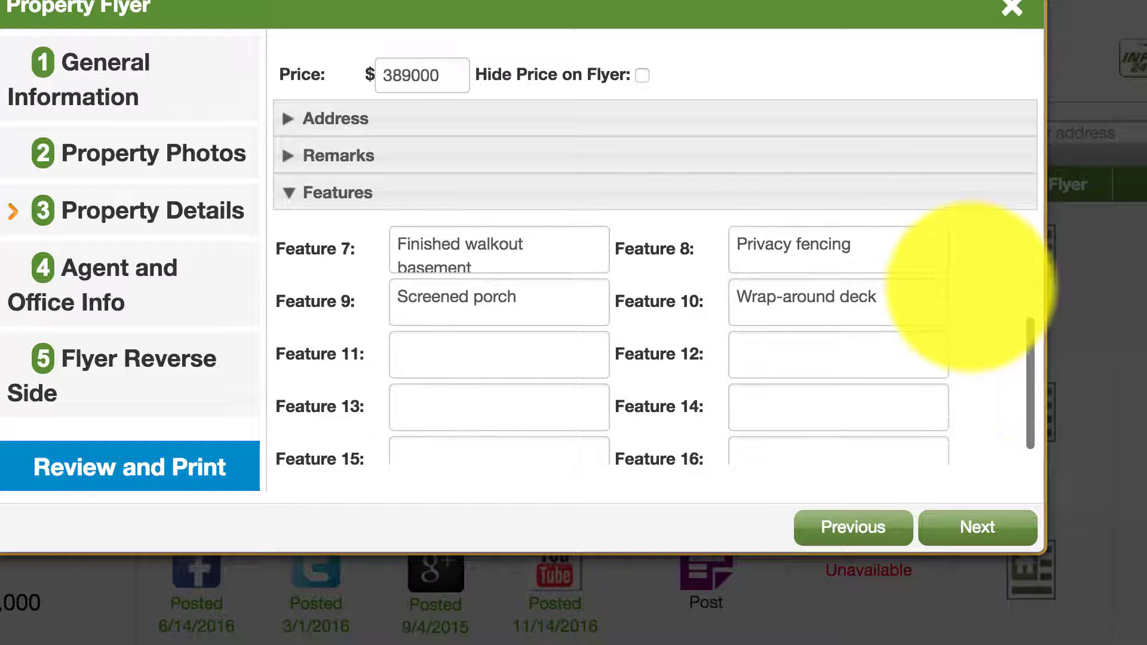
{"action": "scroll", "coordinate": [971, 285], "scroll_direction": "up", "scroll_amount": 4}
{"action": "scroll", "coordinate": [973, 285], "scroll_direction": "down", "scroll_amount": 3}
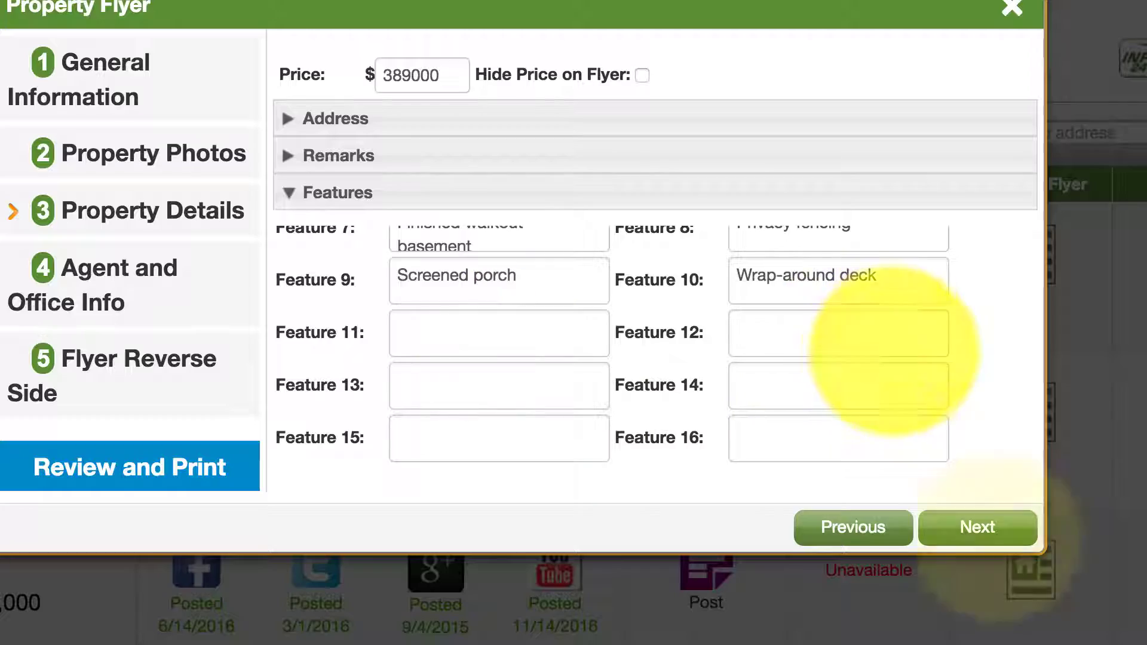
Accept the agent and office info and skip the reverse side to reach Review and Print.
{"action": "left_click", "coordinate": [975, 526]}
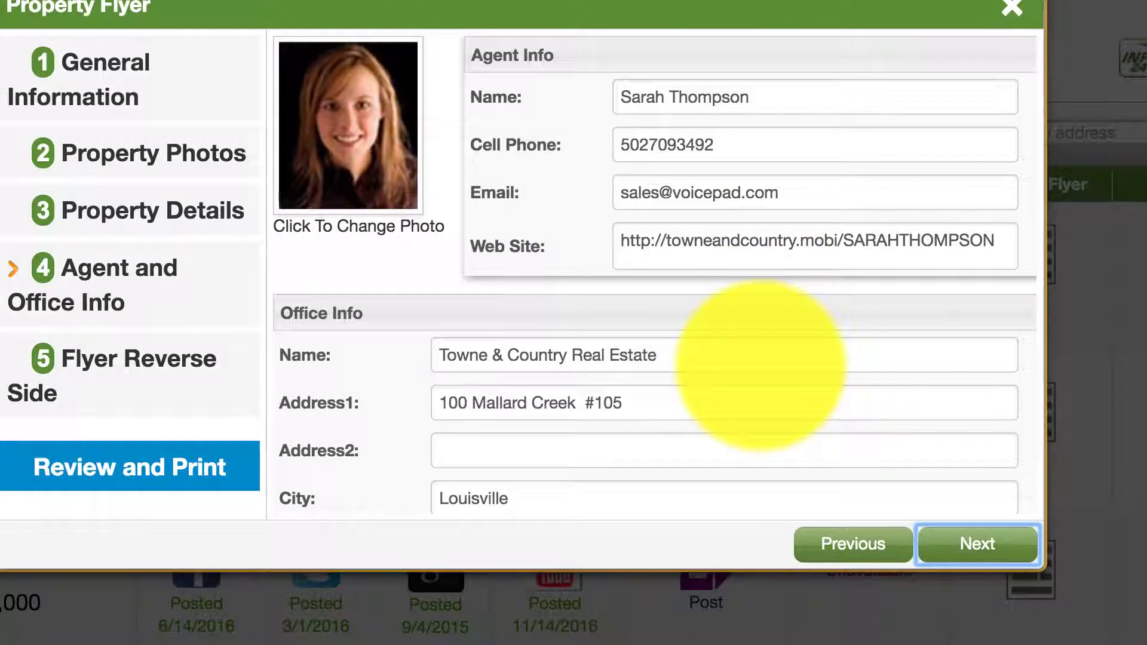
{"action": "left_click", "coordinate": [975, 544]}
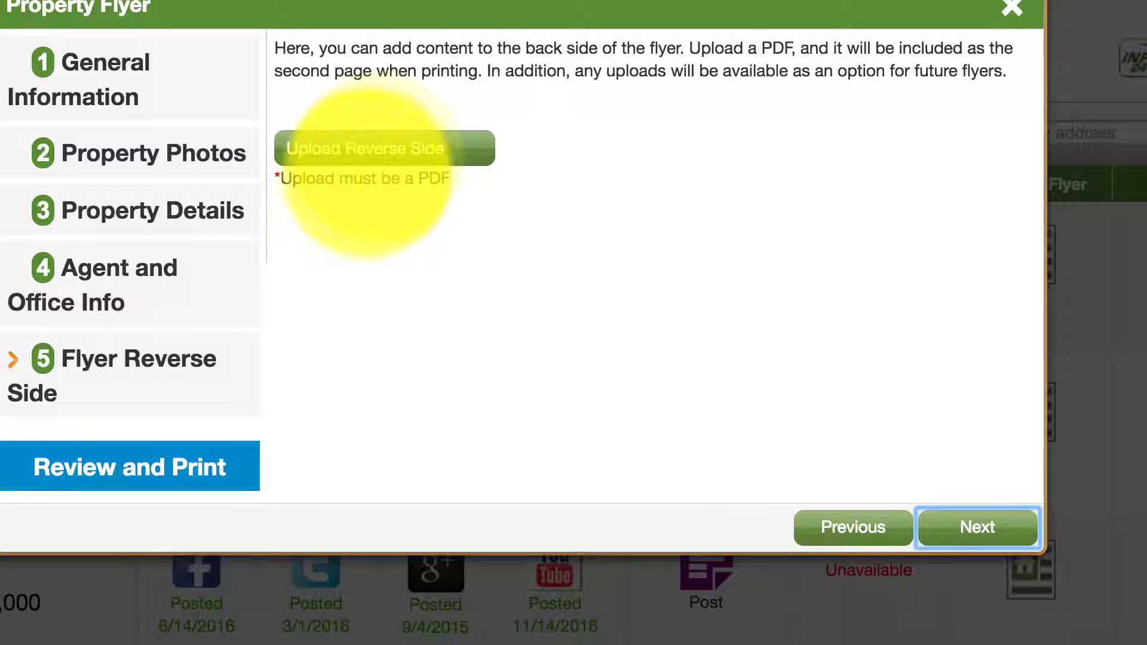
{"action": "left_click", "coordinate": [991, 526]}
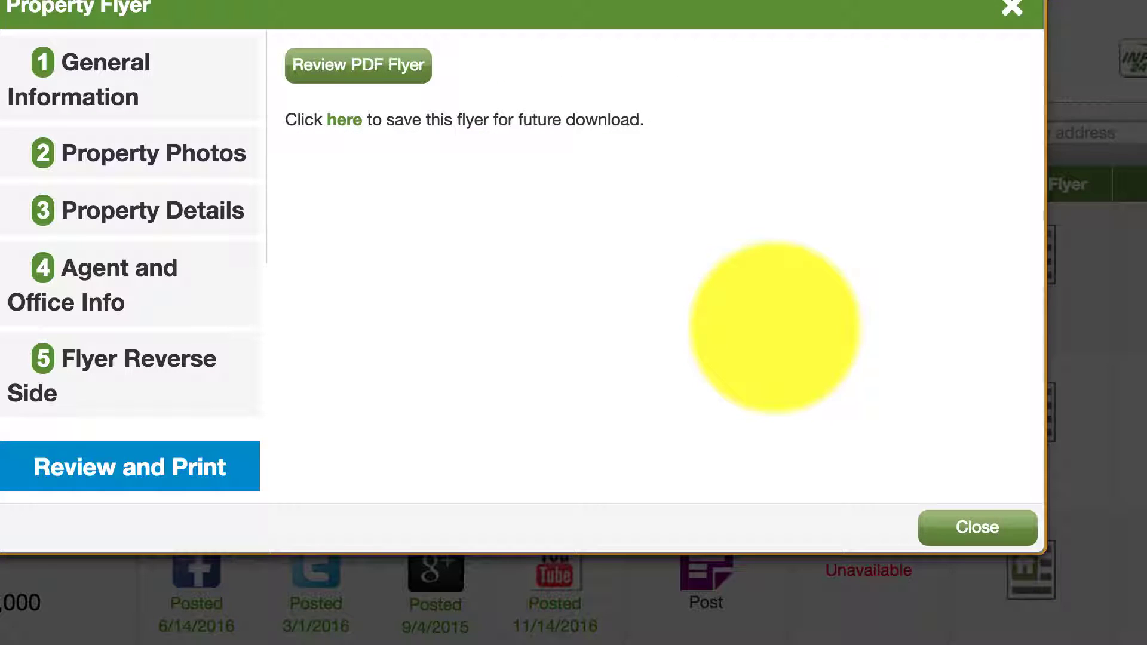
Generate the PDF flyer preview, declining to save the flyer for future use.
{"action": "left_click", "coordinate": [355, 64]}
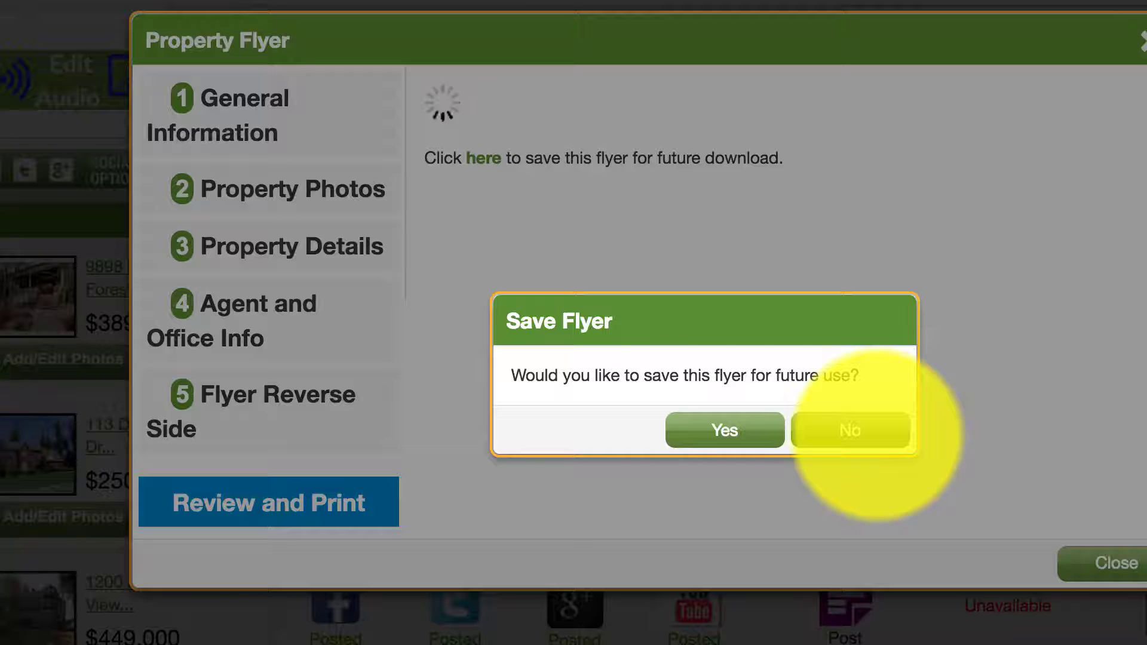
{"action": "left_click", "coordinate": [860, 432]}
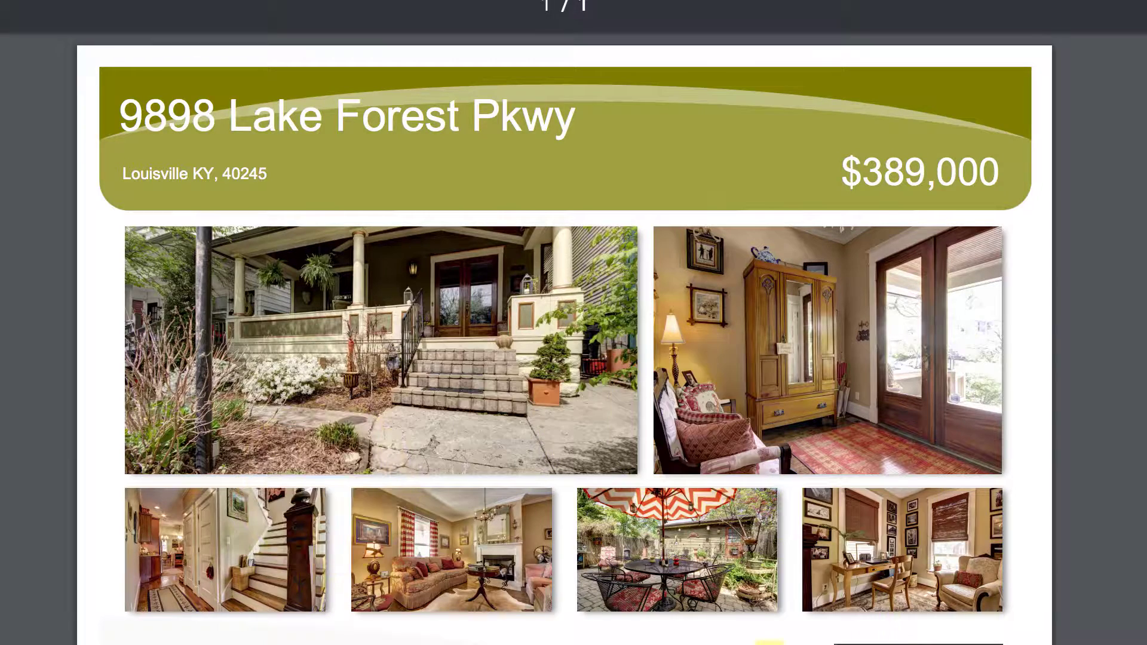
{"action": "scroll", "coordinate": [564, 358], "scroll_direction": "down", "scroll_amount": 2}
{"action": "scroll", "coordinate": [807, 486], "scroll_direction": "down", "scroll_amount": 3}
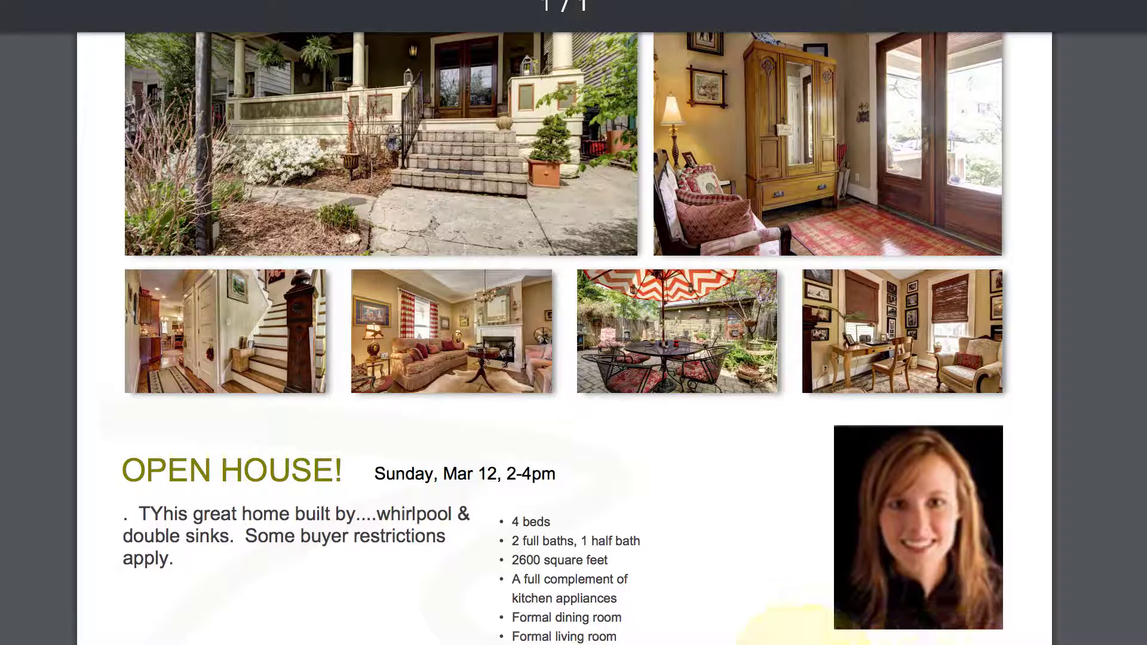
{"action": "scroll", "coordinate": [565, 334], "scroll_direction": "up", "scroll_amount": 5}
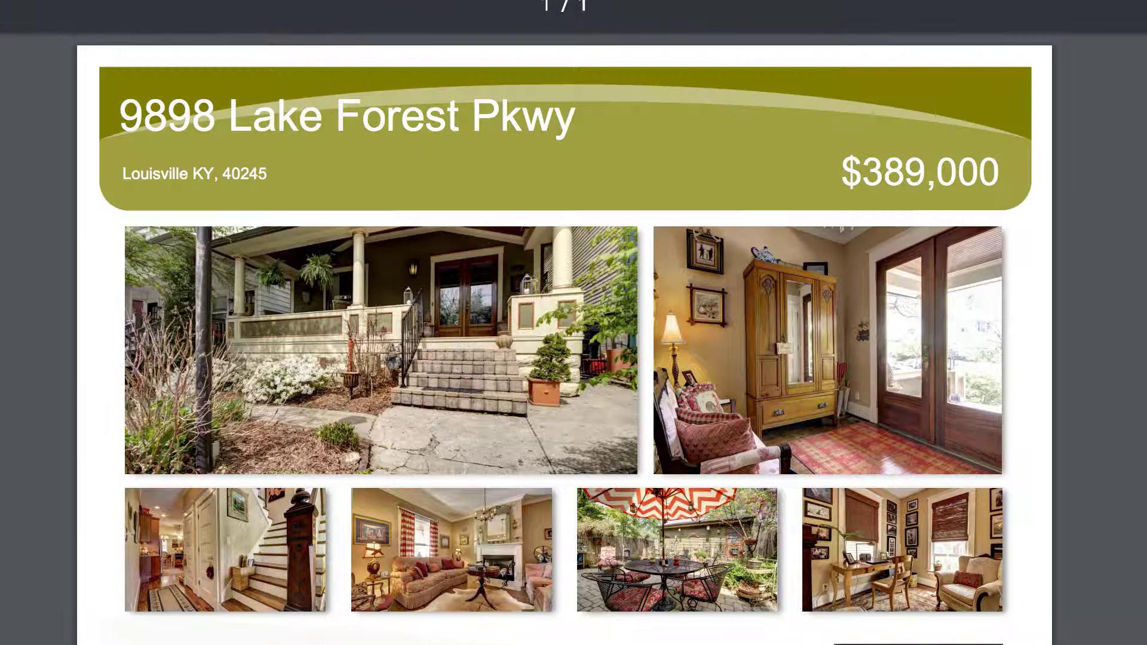